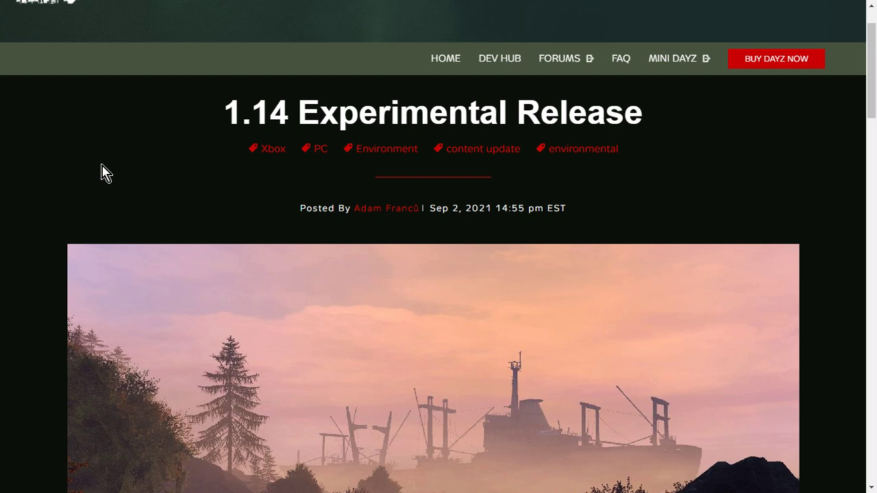
# Exit Chrome fullscreen on the 1.14 Experimental Release article and bring Steam forward.
pyautogui.press('F11')
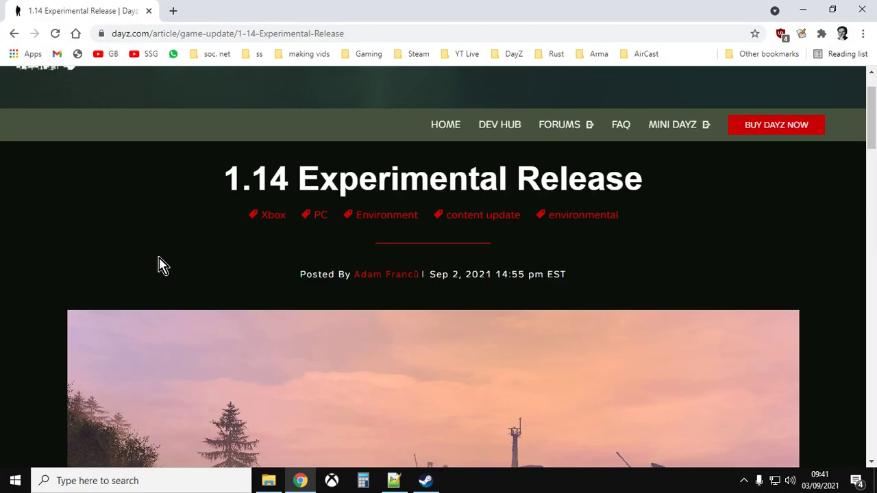
pyautogui.click(426, 480)
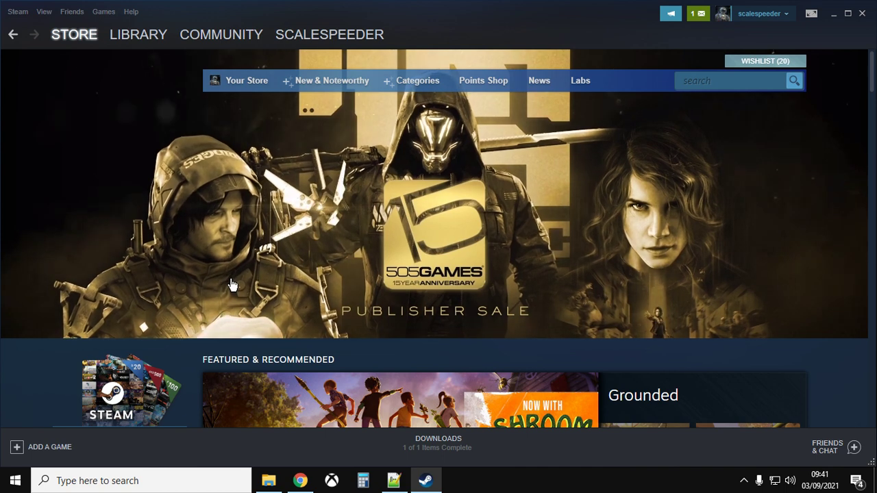
# Tick Tools in the Steam library's GAMES filter and open DayZ Experimental Server.
pyautogui.click(158, 36)
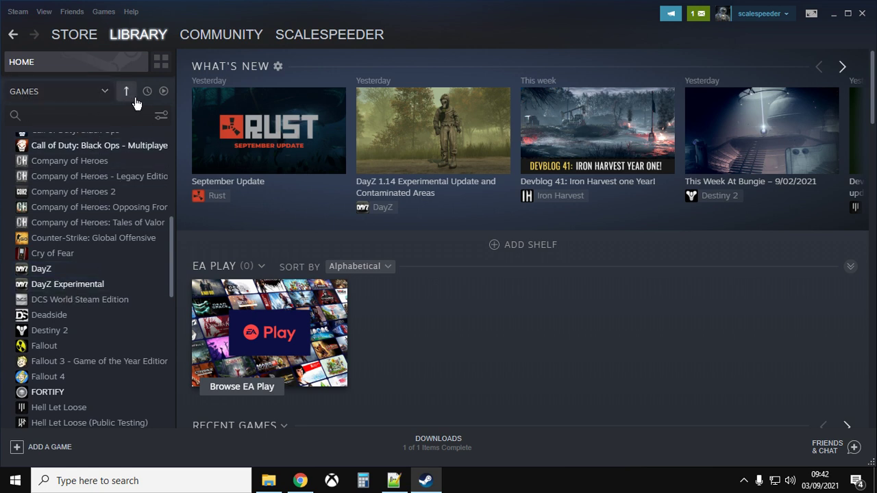
pyautogui.click(110, 92)
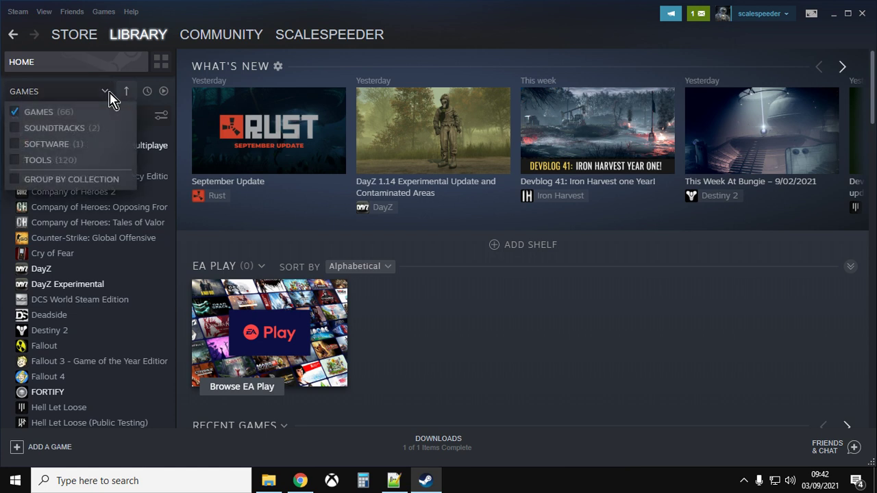
pyautogui.click(24, 161)
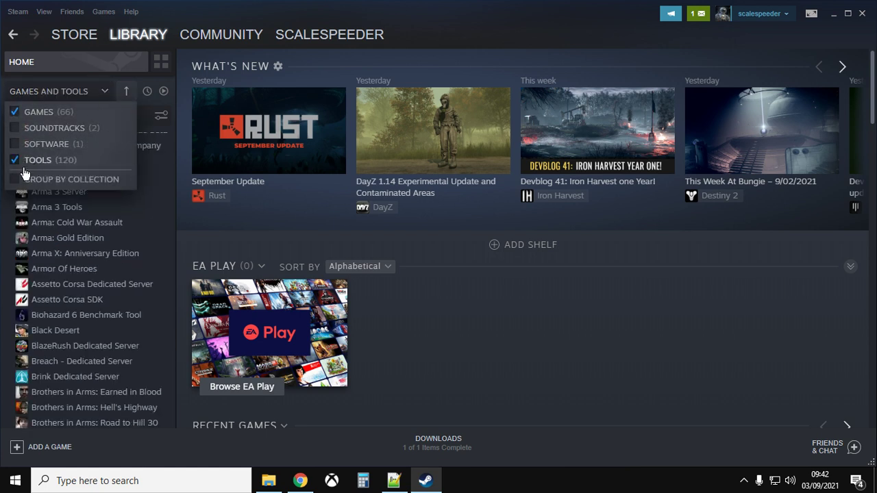
pyautogui.click(110, 96)
pyautogui.scroll(-6, 90, 225)
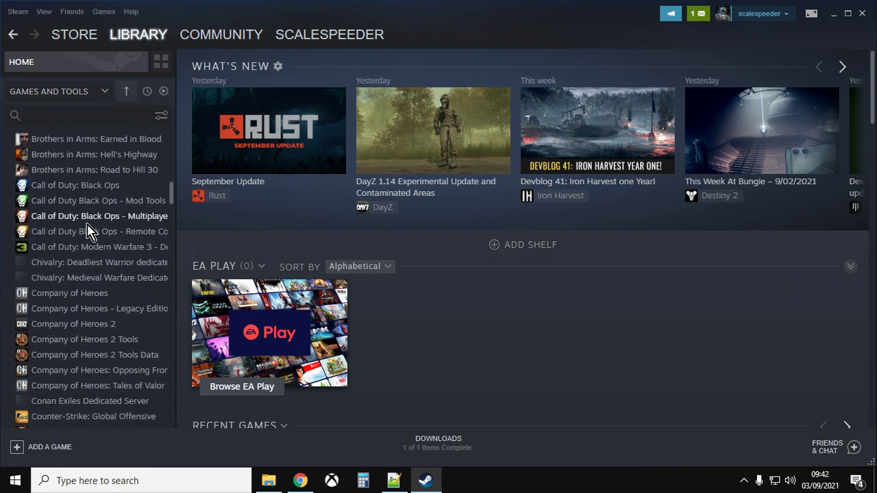
pyautogui.scroll(-4, 89, 230)
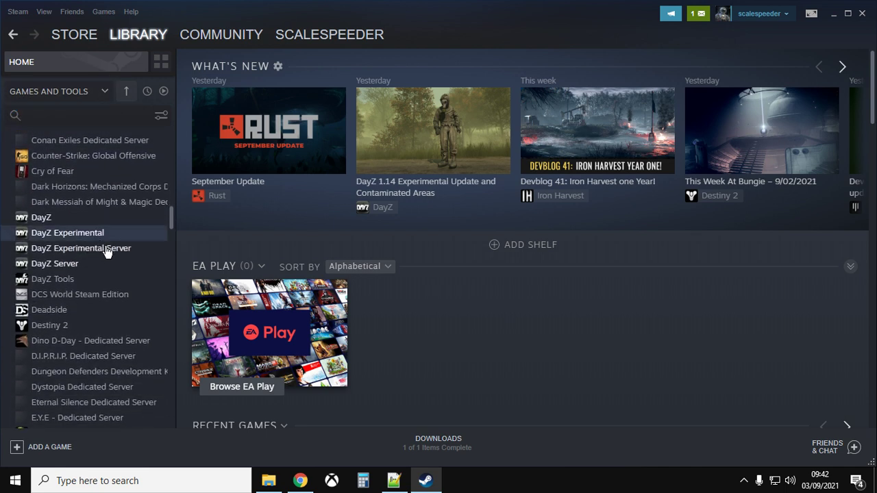
pyautogui.click(71, 252)
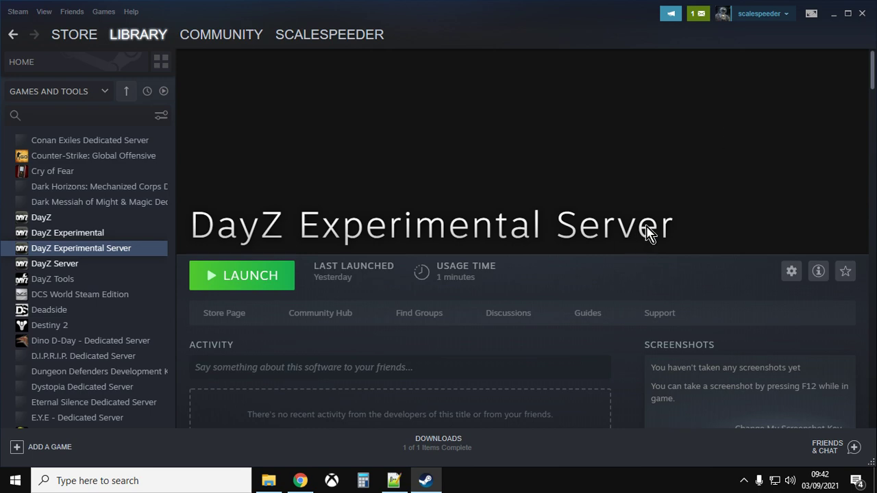
# In File Explorer, go up four levels from the db folder to common.
pyautogui.click(269, 481)
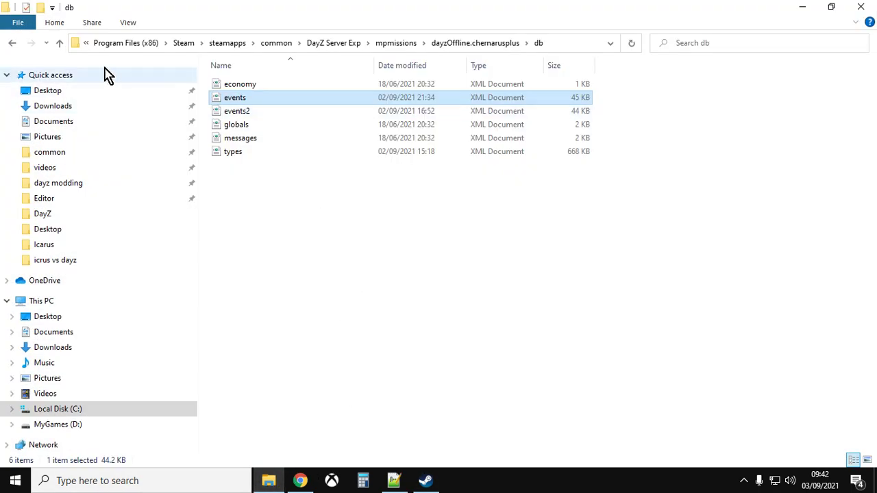
pyautogui.click(59, 43)
pyautogui.click(59, 43)
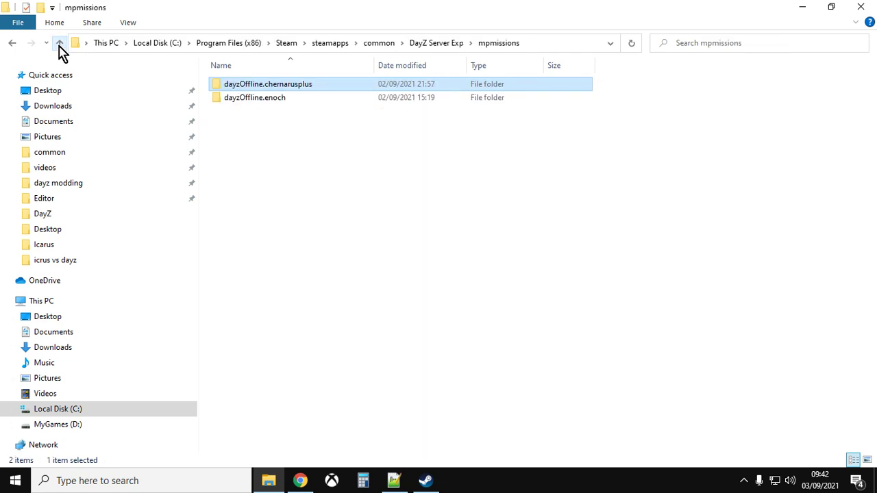
pyautogui.click(60, 44)
pyautogui.click(60, 43)
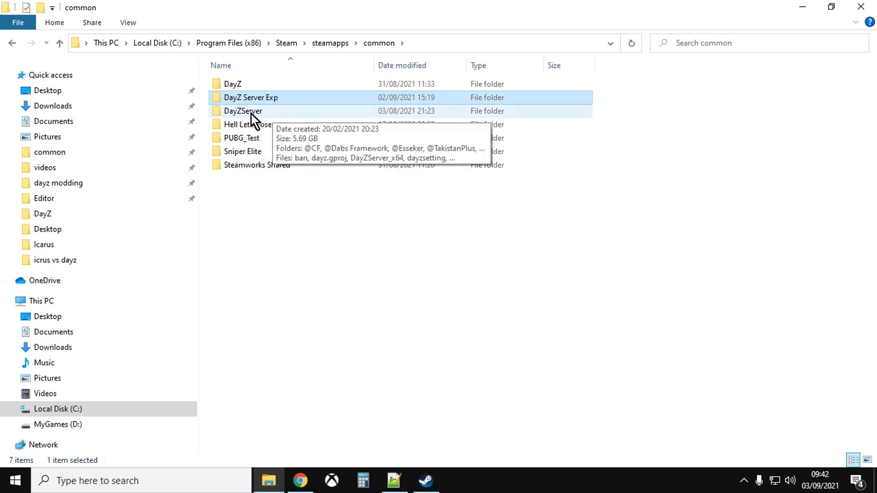
# Minimize File Explorer, Steam, Chrome and Notepad++ to reach the desktop.
pyautogui.click(804, 14)
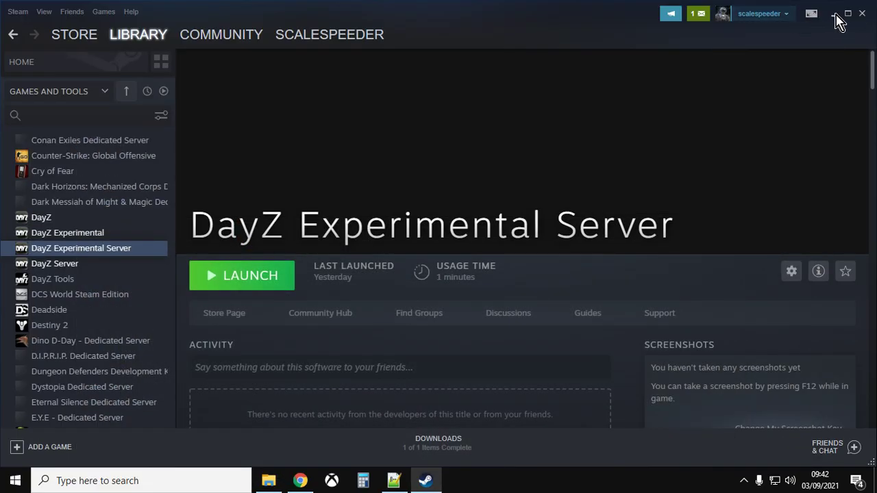
pyautogui.click(834, 13)
pyautogui.click(806, 14)
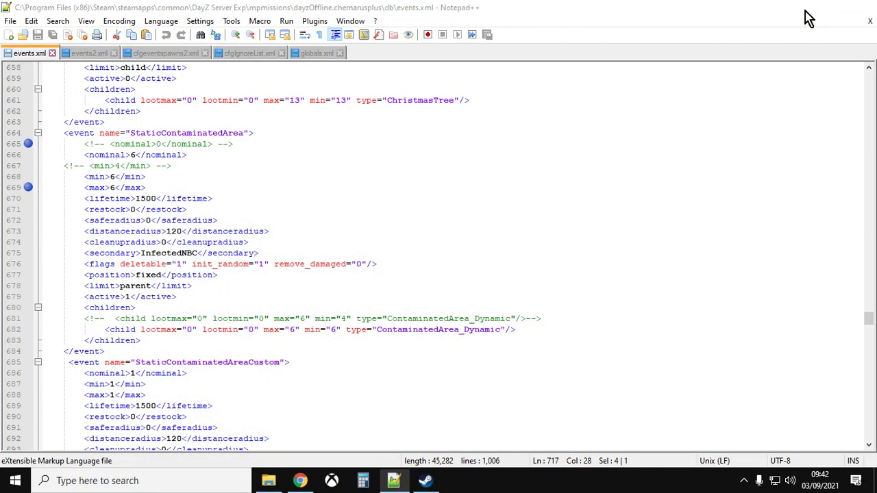
pyautogui.click(806, 13)
# Start DayZ Launcher and open the BattleRoyale mod's folder in Windows Explorer, accepting the warning.
pyautogui.doubleClick(78, 26)
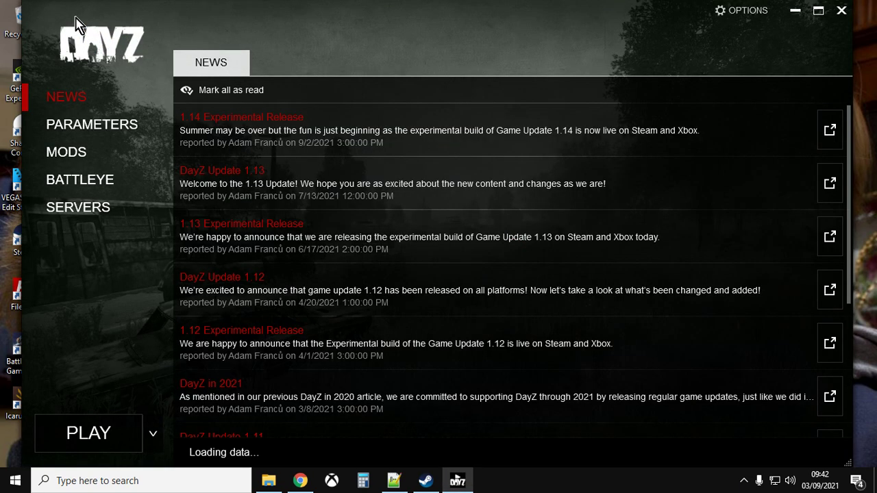
pyautogui.click(68, 152)
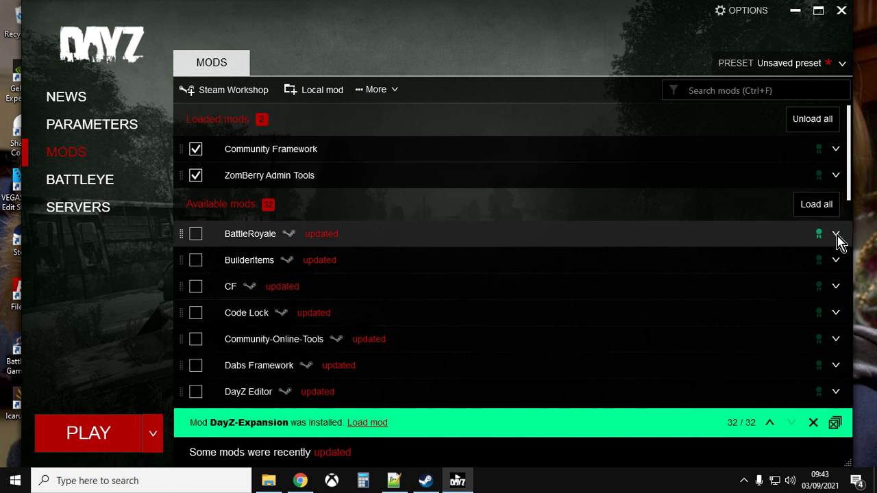
pyautogui.click(836, 235)
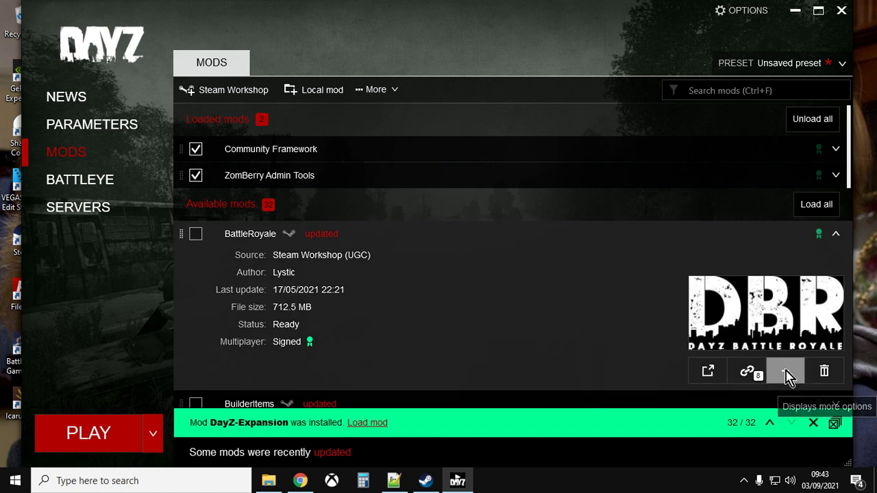
pyautogui.click(787, 377)
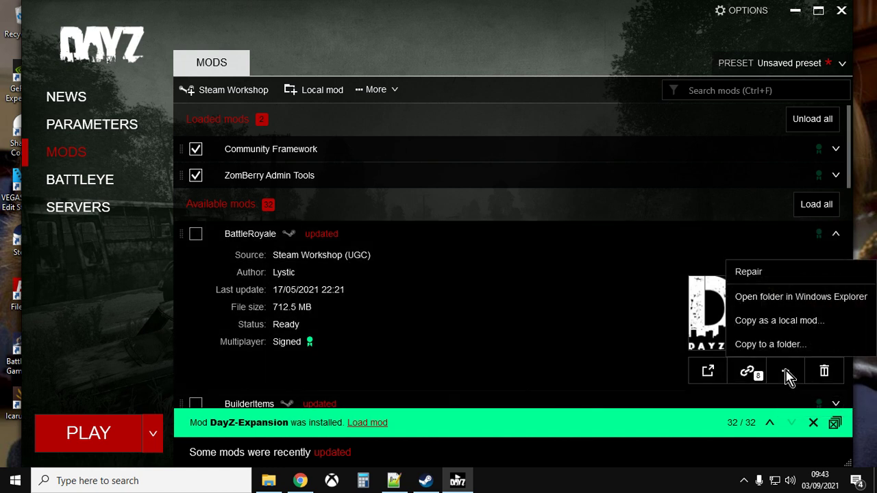
pyautogui.click(793, 304)
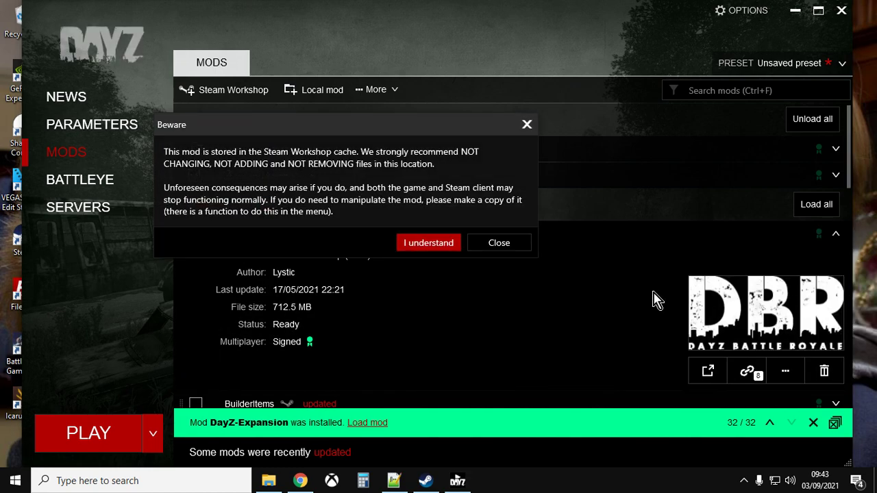
pyautogui.click(442, 248)
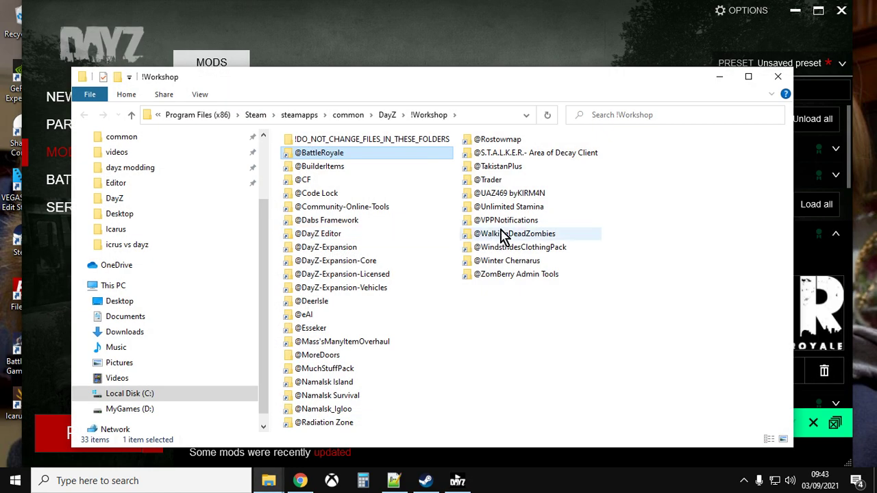
# Maximize File Explorer, go up to the common folder and select its address path.
pyautogui.click(748, 76)
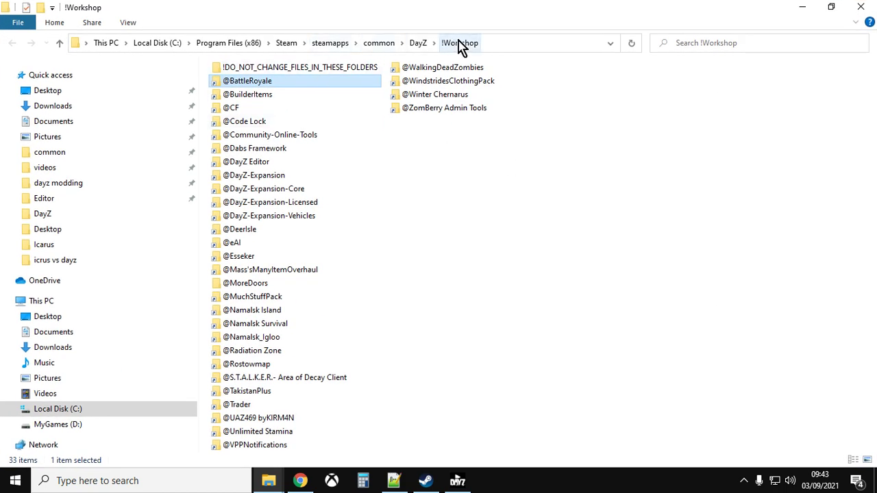
pyautogui.click(60, 43)
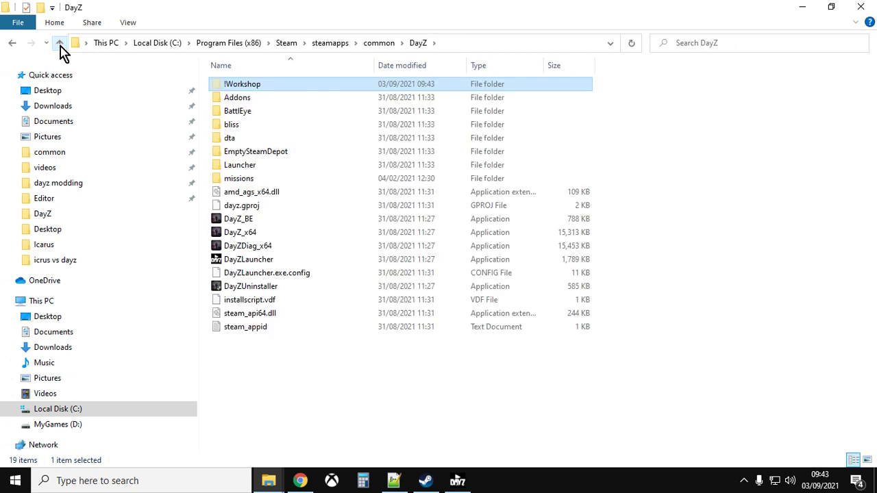
pyautogui.click(60, 43)
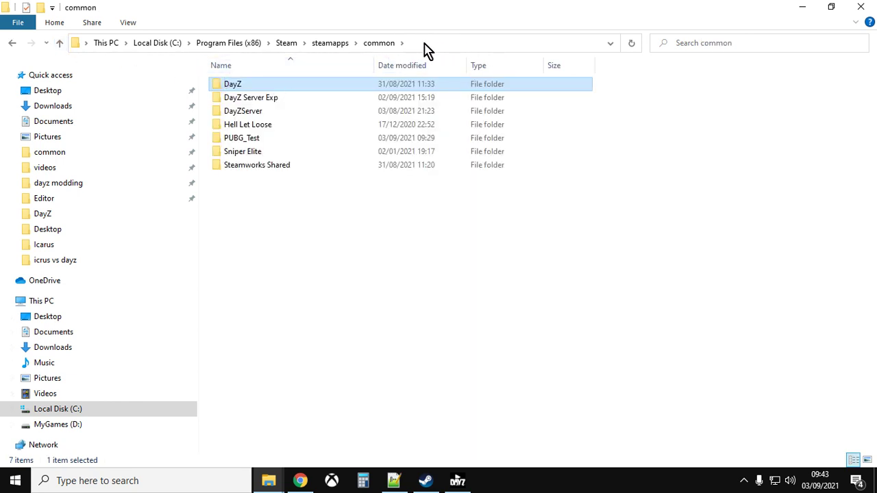
pyautogui.click(457, 46)
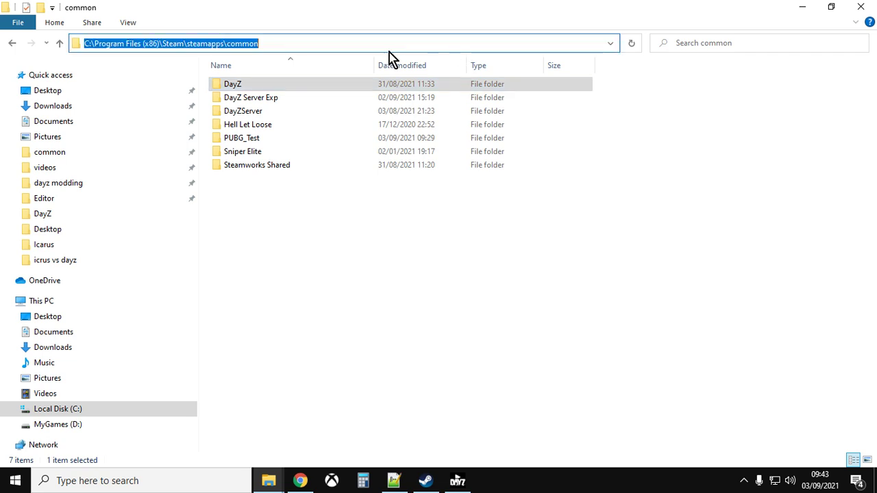
# Browse the dayzOffline.chernarusplus and dayzOffline.enoch mission folders, then return to common.
pyautogui.doubleClick(273, 100)
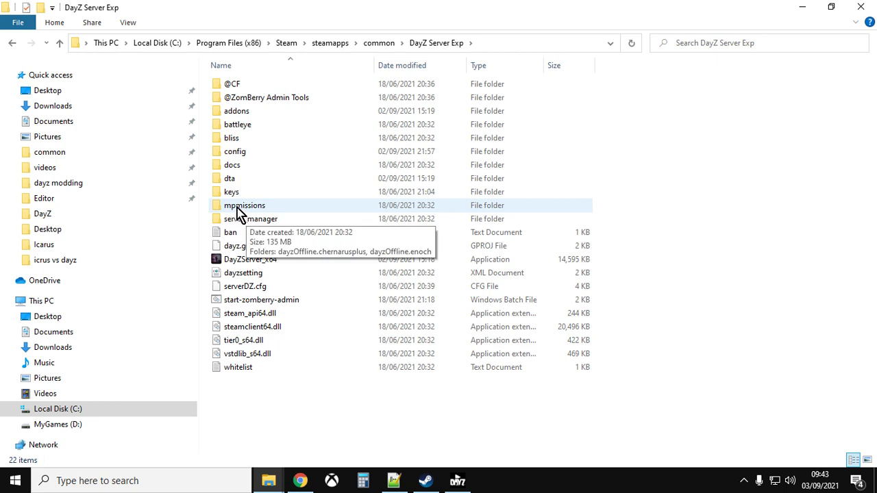
pyautogui.doubleClick(250, 209)
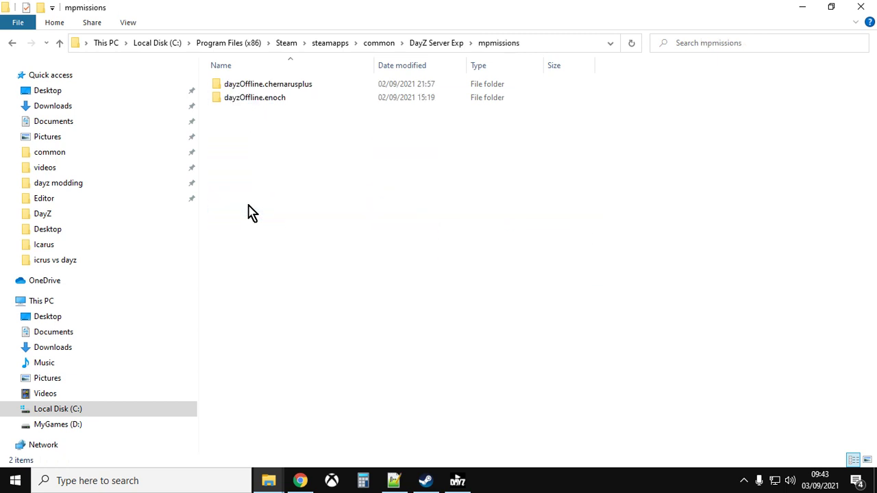
pyautogui.doubleClick(264, 87)
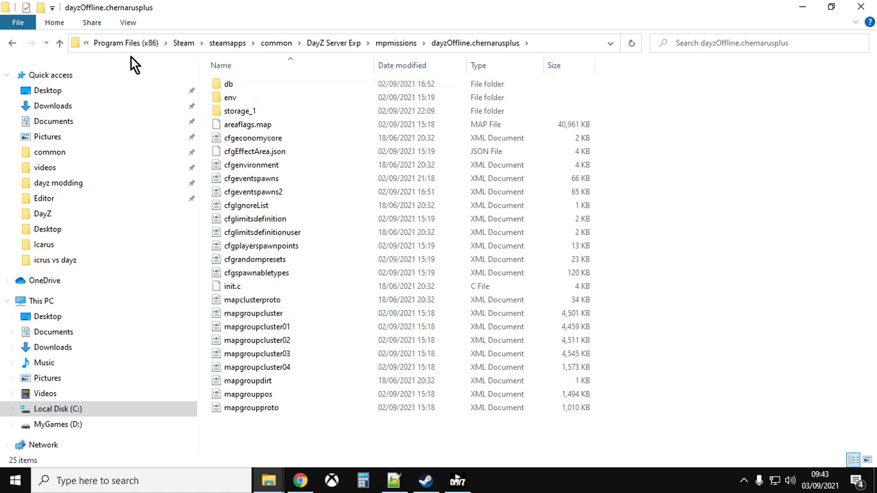
pyautogui.click(60, 42)
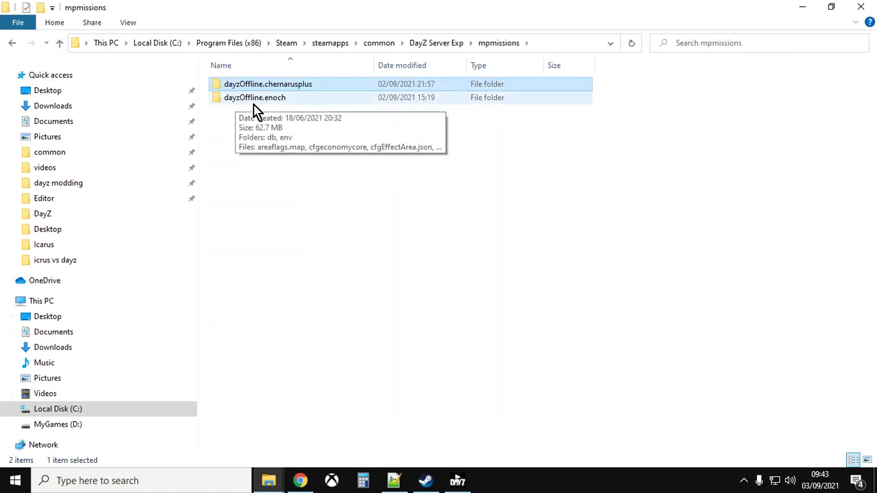
pyautogui.doubleClick(254, 101)
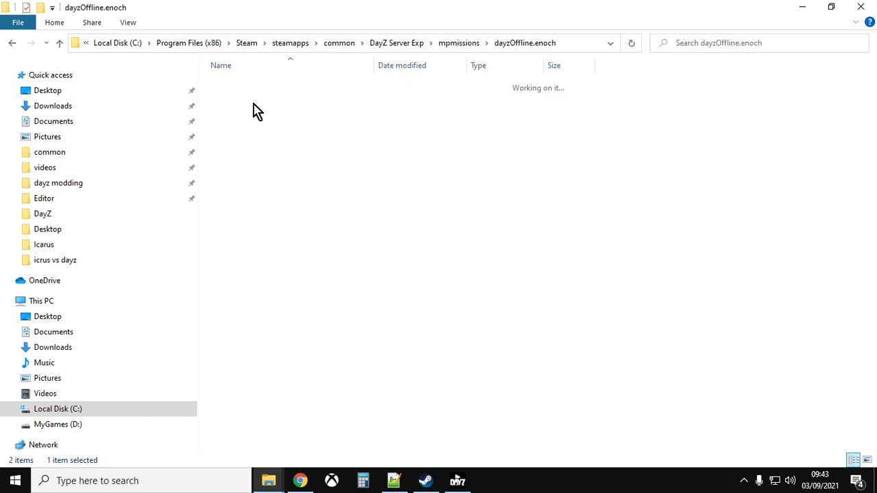
pyautogui.click(59, 42)
pyautogui.click(60, 42)
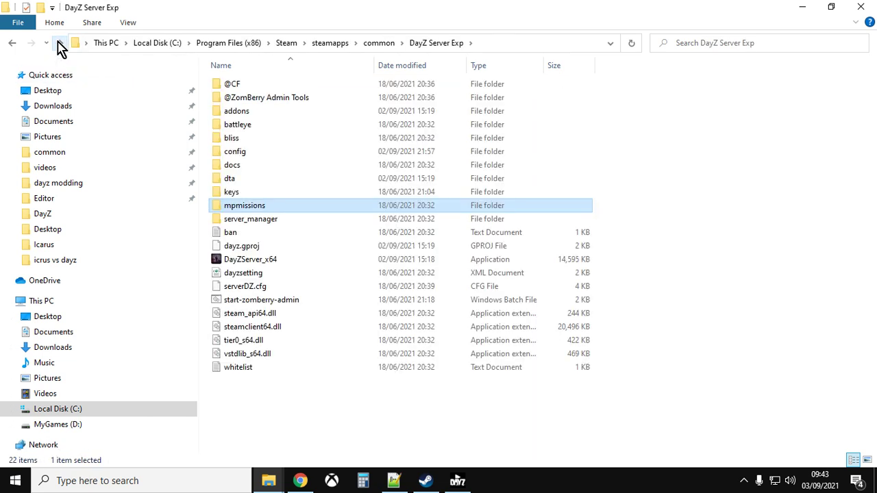
pyautogui.click(60, 42)
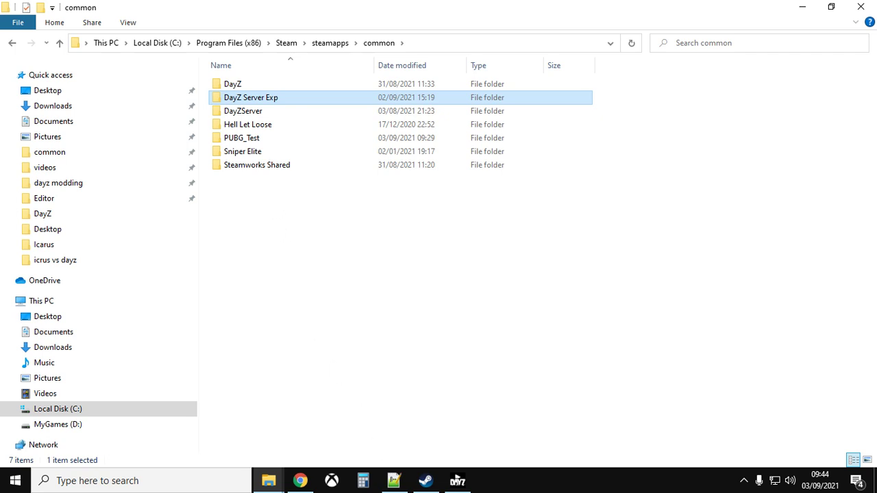
# Review the StaticContaminatedArea settings around lines 664-682 of events.xml, then return to Steam.
pyautogui.click(394, 485)
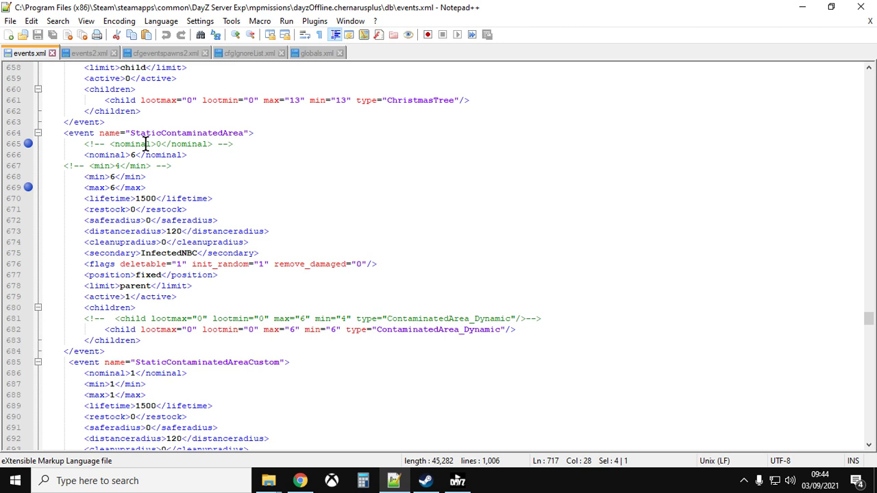
pyautogui.scroll(-1, 185, 363)
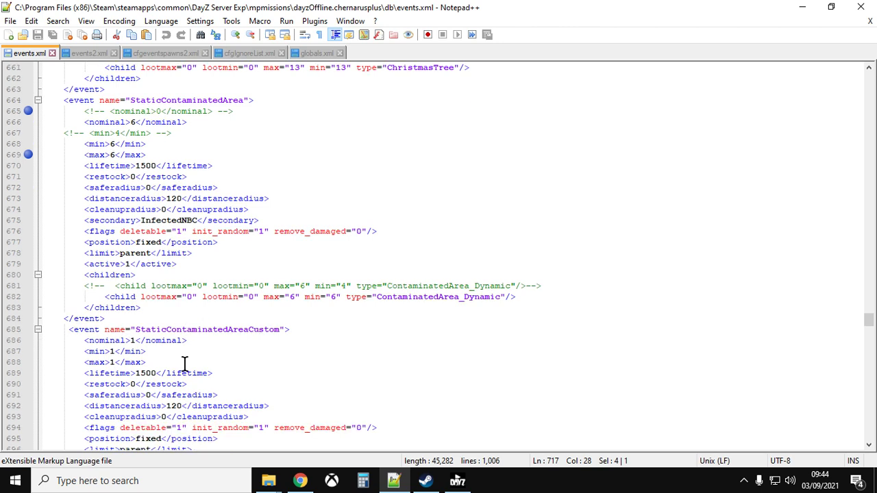
pyautogui.scroll(1, 261, 336)
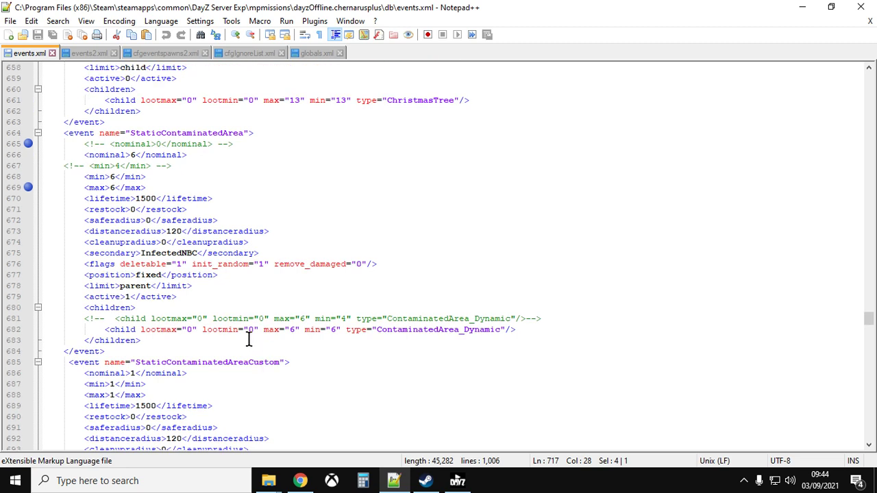
pyautogui.click(249, 333)
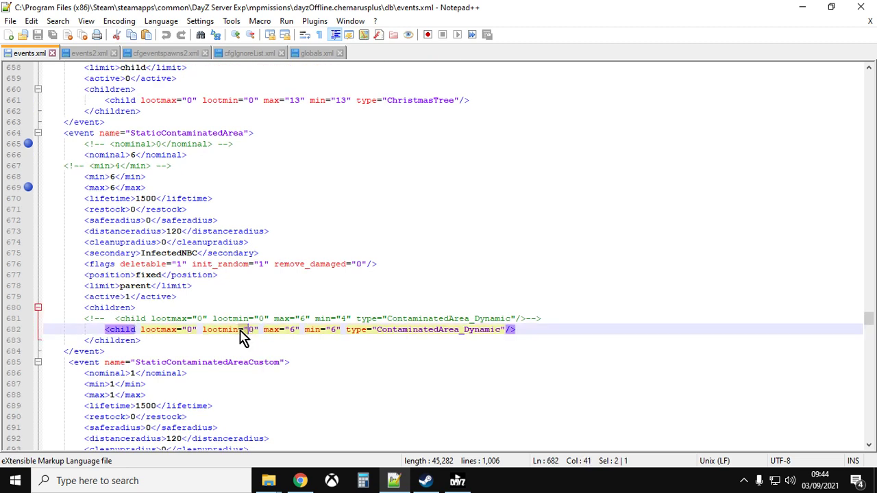
pyautogui.click(258, 222)
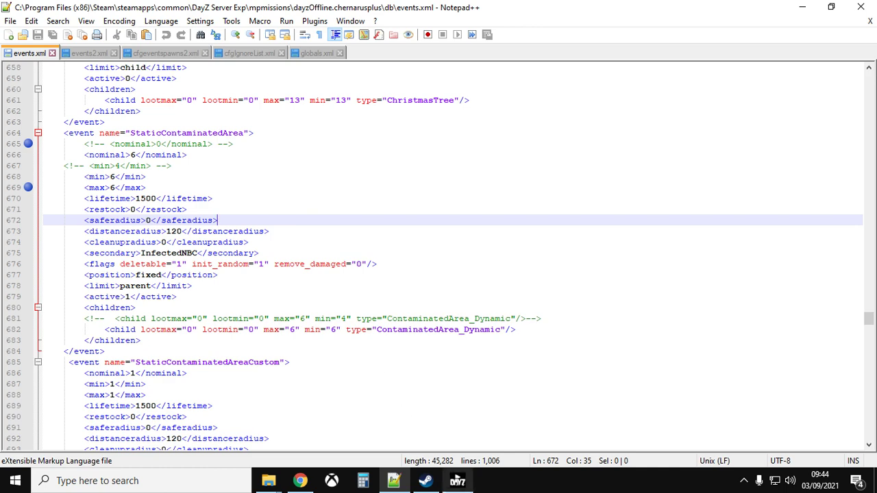
pyautogui.click(426, 483)
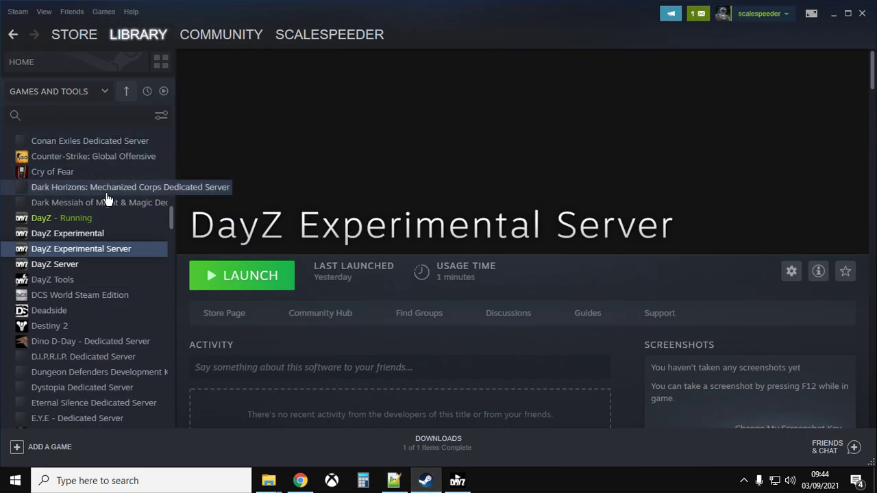
pyautogui.click(87, 253)
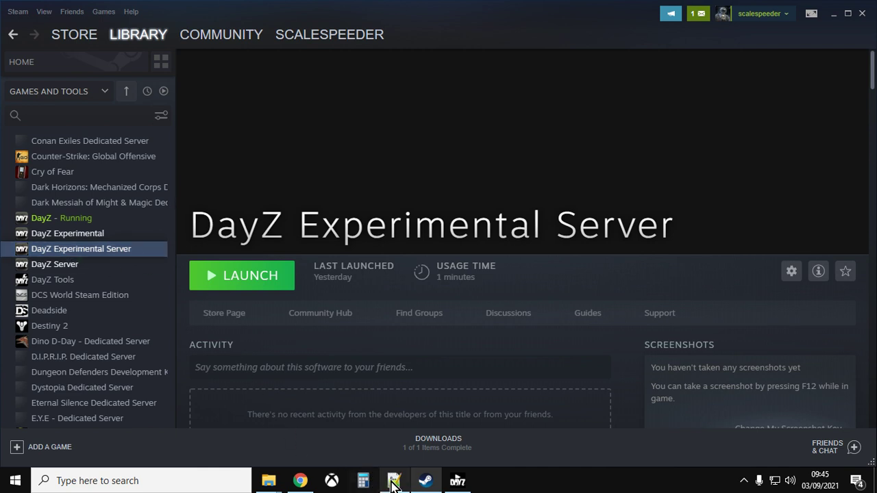
pyautogui.moveTo(275, 483)
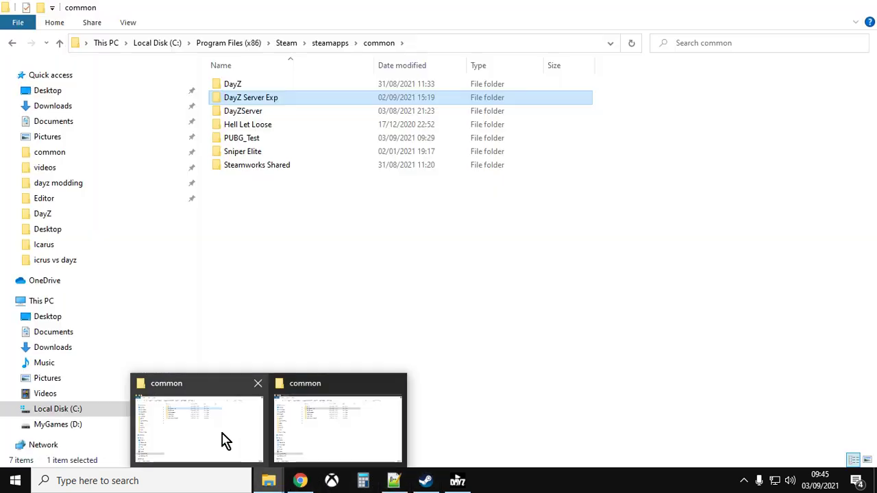
# Browse DayZ Server Exp > mpmissions > dayzOffline.chernarusplus, back up to DayZ Server Exp, then Steam.
pyautogui.click(221, 441)
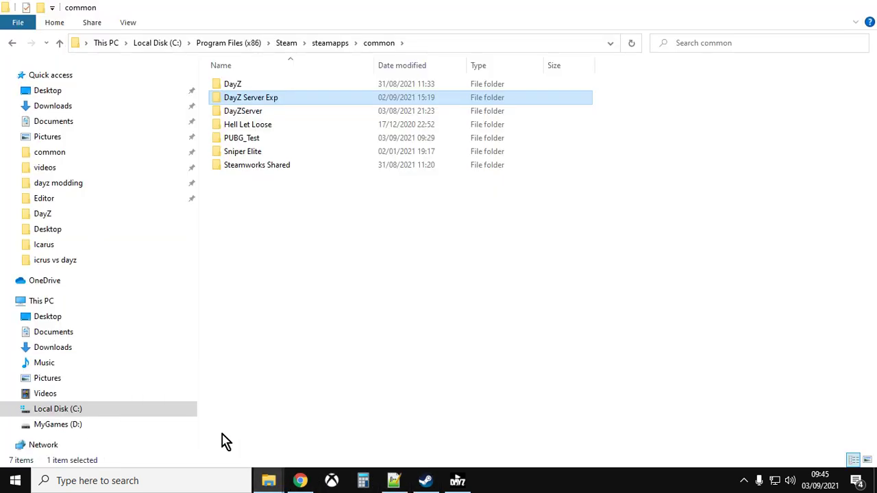
pyautogui.doubleClick(257, 103)
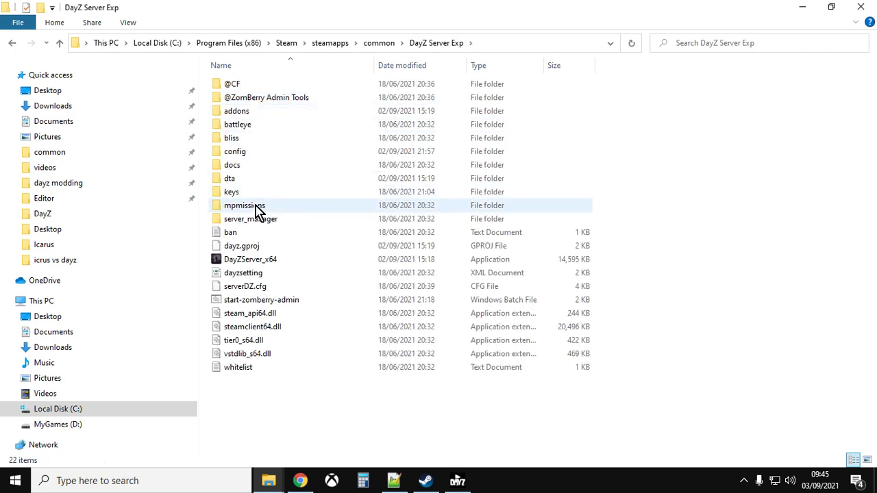
pyautogui.doubleClick(255, 209)
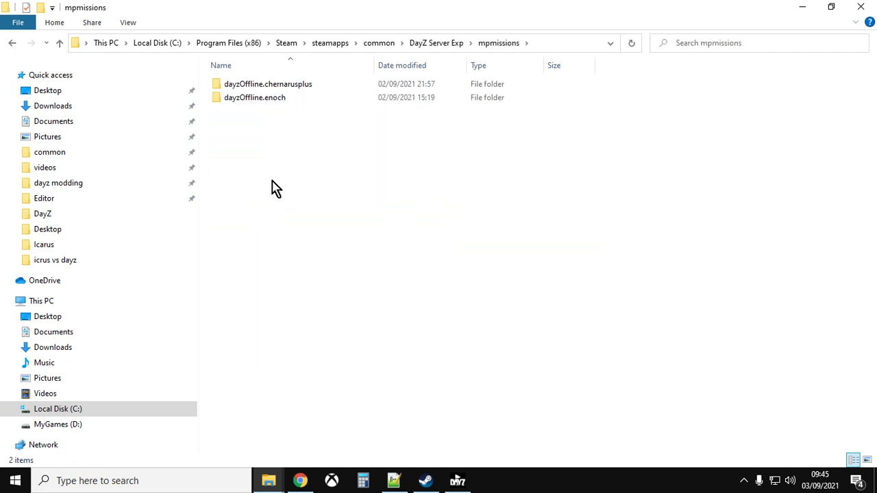
pyautogui.doubleClick(276, 91)
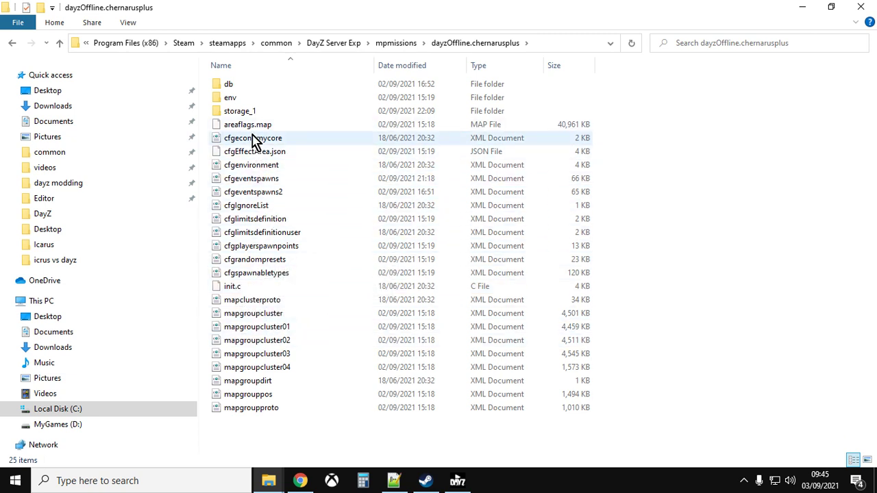
pyautogui.click(60, 43)
pyautogui.click(59, 43)
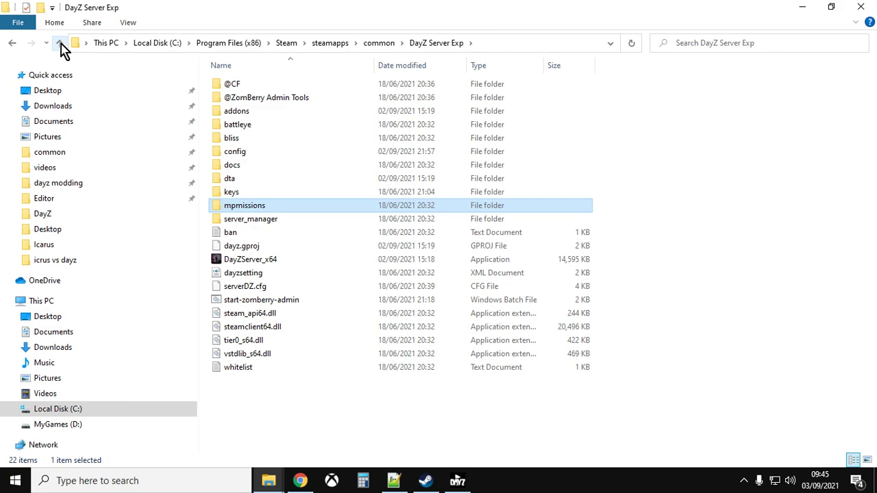
pyautogui.click(425, 480)
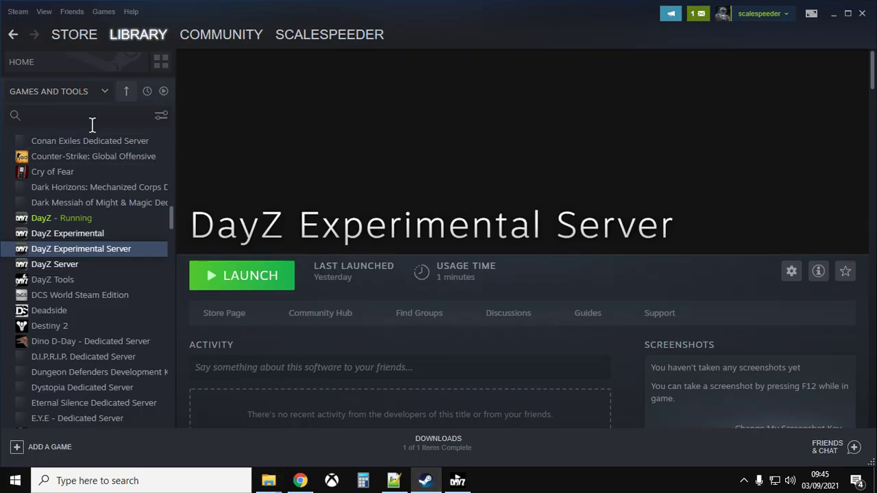